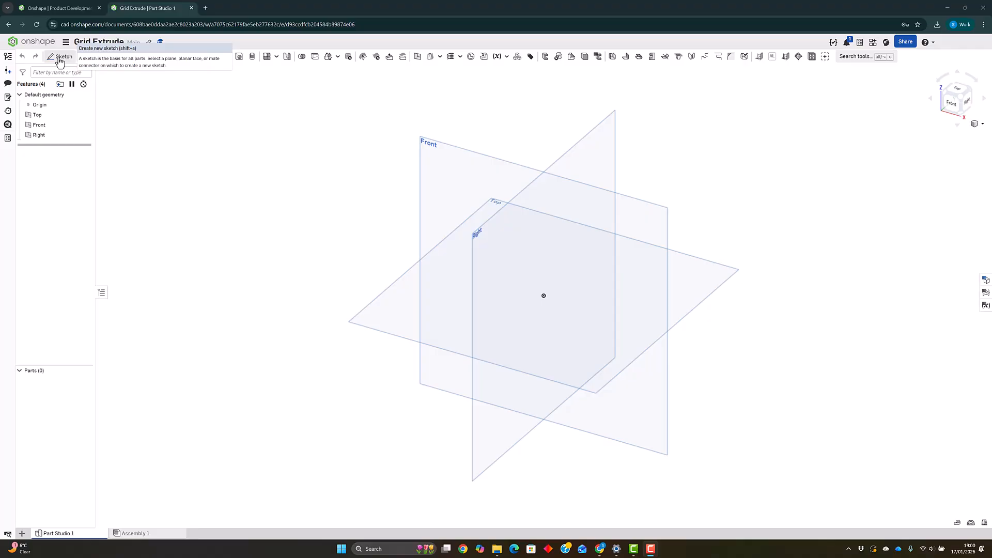
Sketch a 100 mm diameter circle centred on the origin of the Front plane
left_click(59, 58)
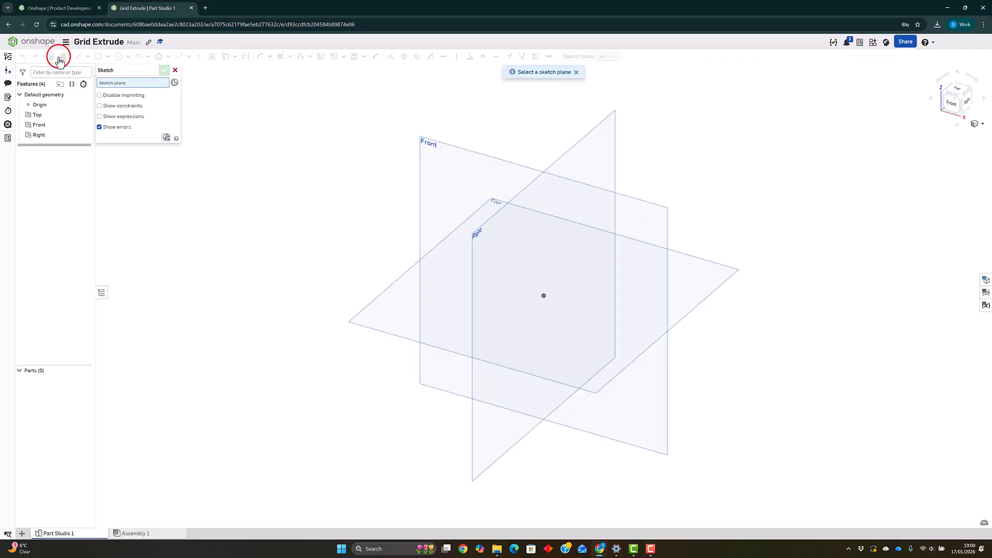
left_click(438, 144)
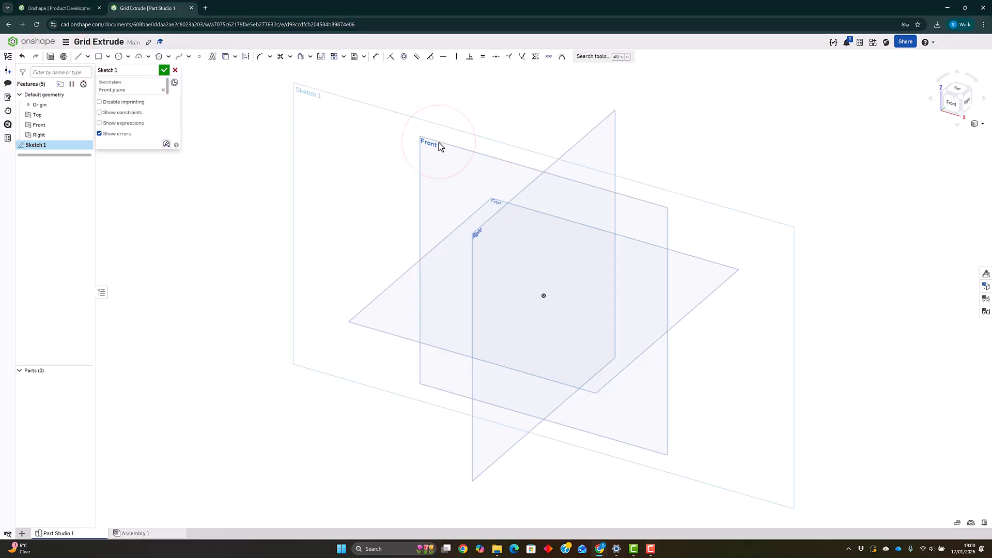
key("n")
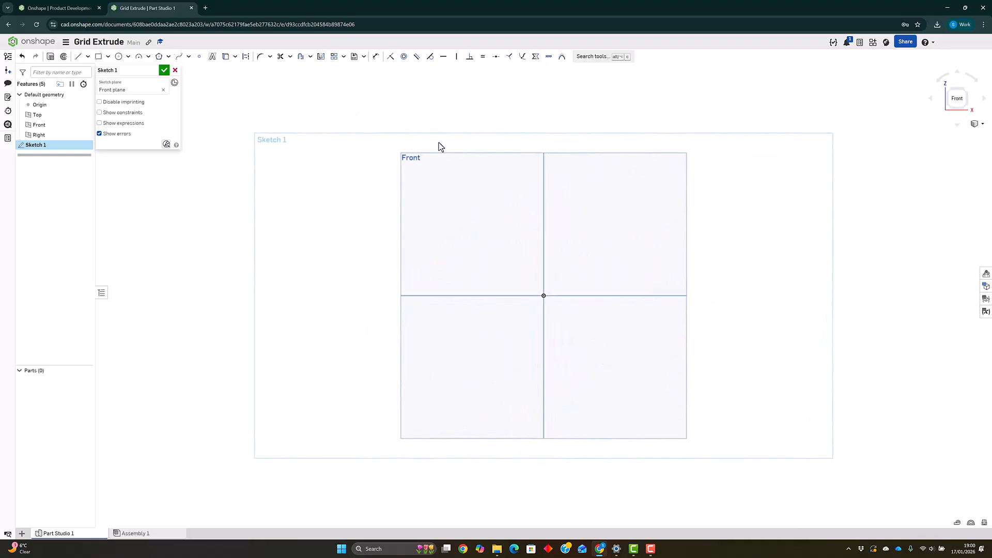
left_click(127, 56)
left_click(138, 72)
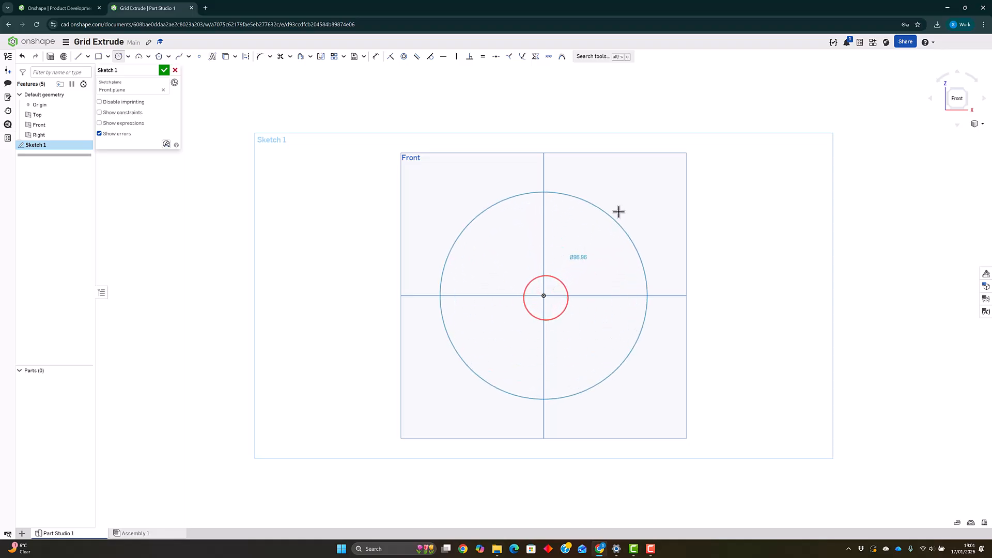
left_click(619, 211)
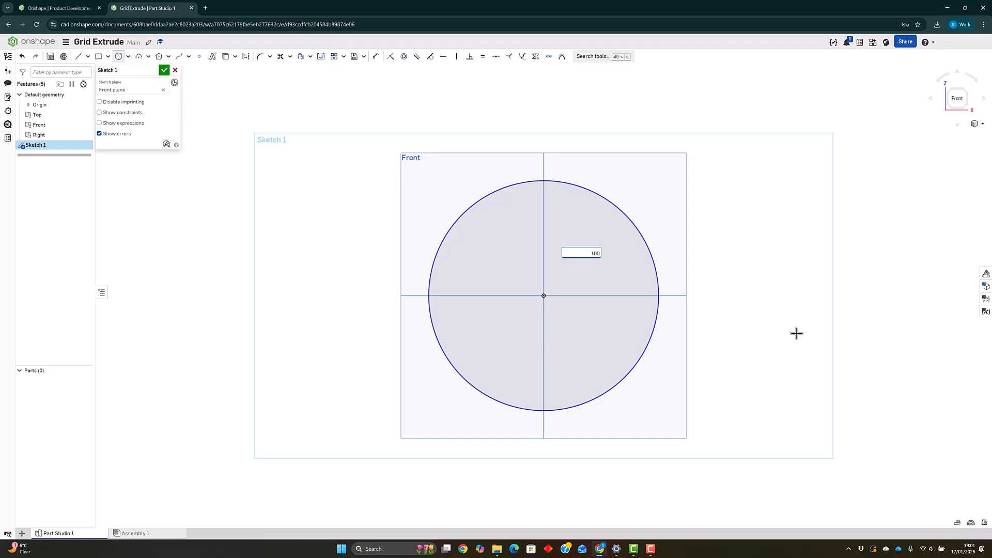
key("Return")
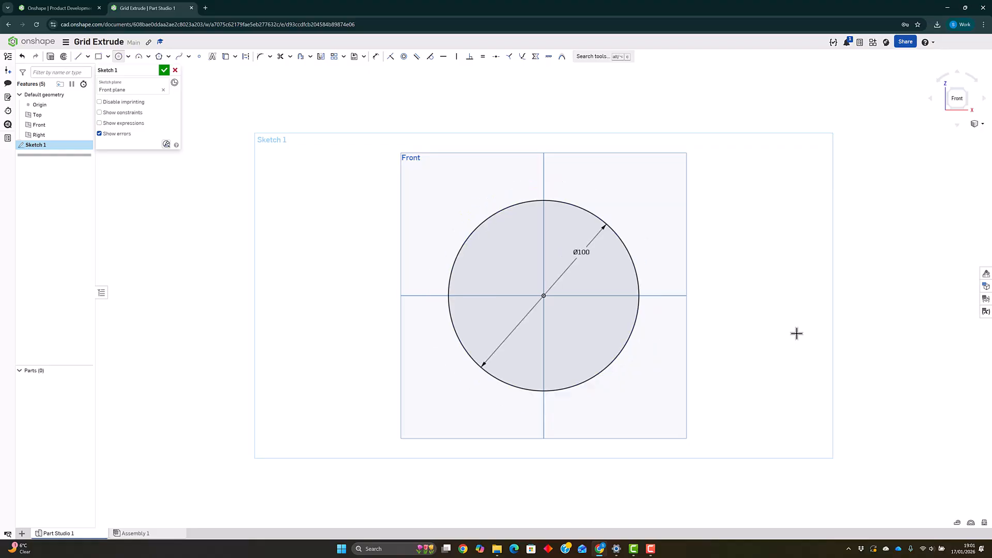
Try a smaller diameter for the circle and restore the dimension to 100 mm
left_click(376, 59)
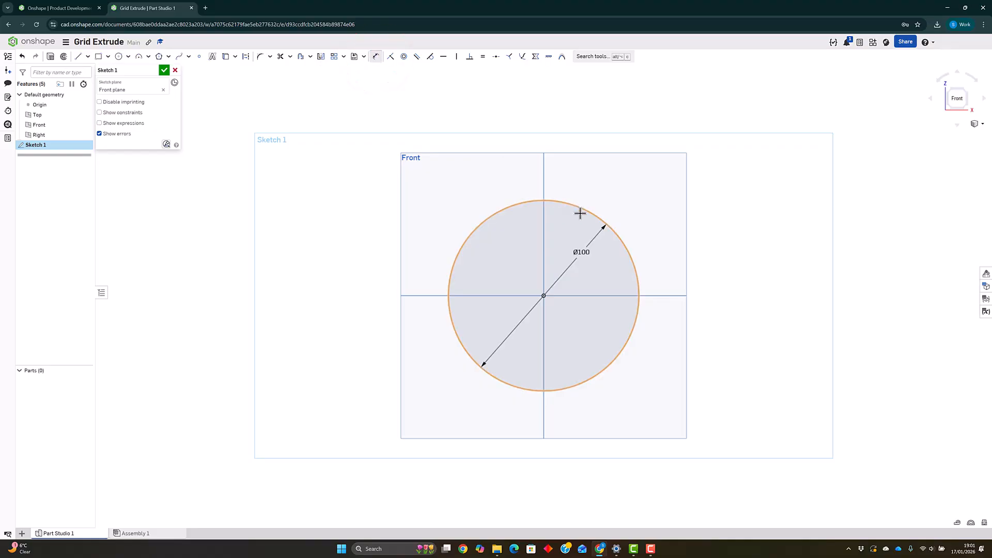
double_click(582, 253)
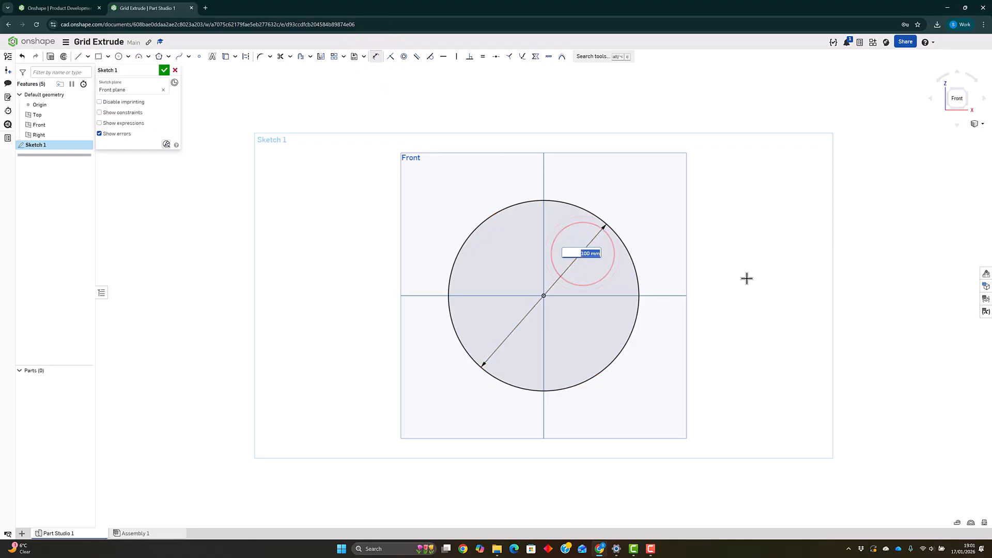
key("Return")
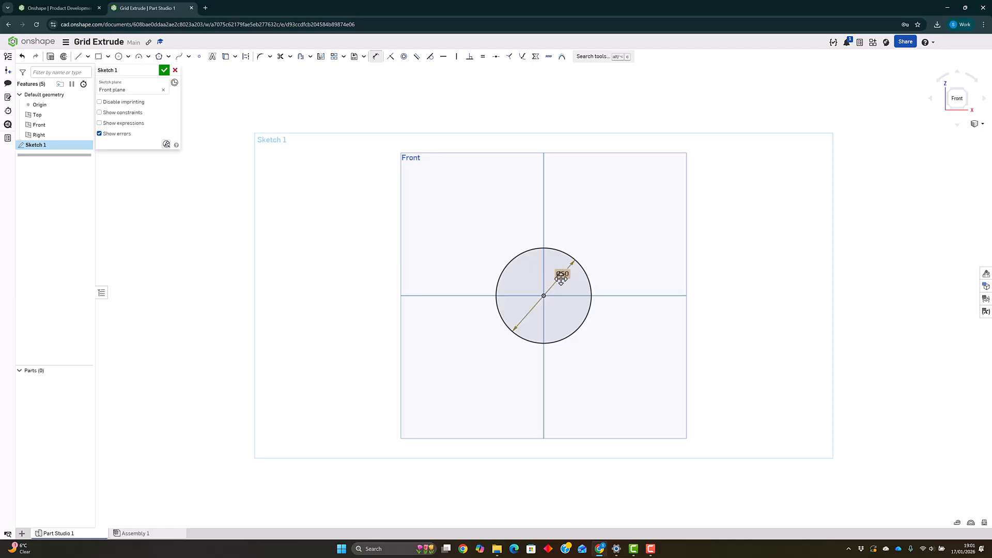
double_click(561, 279)
type("100")
key("Return")
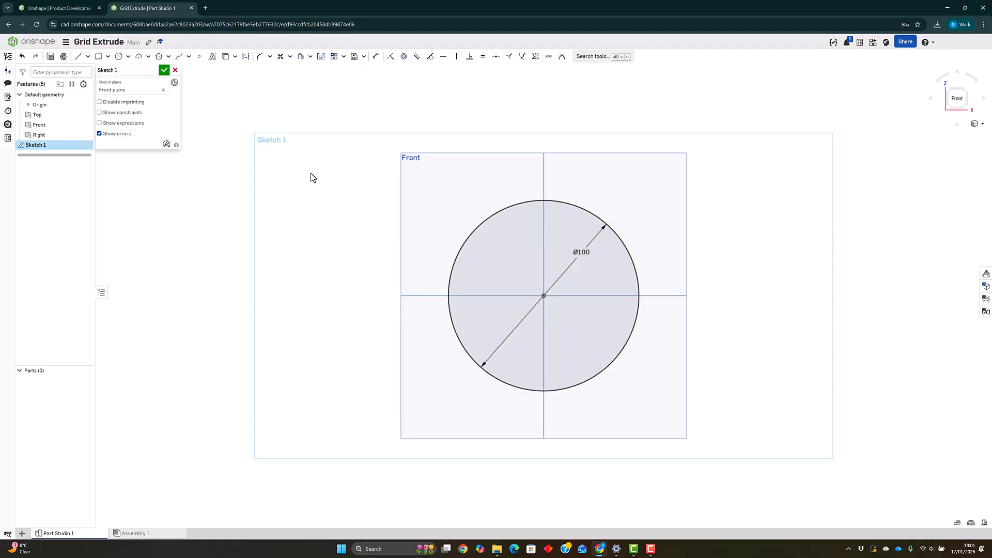
Finish the circle sketch and search other documents' custom features for "grid extrude"
left_click(164, 71)
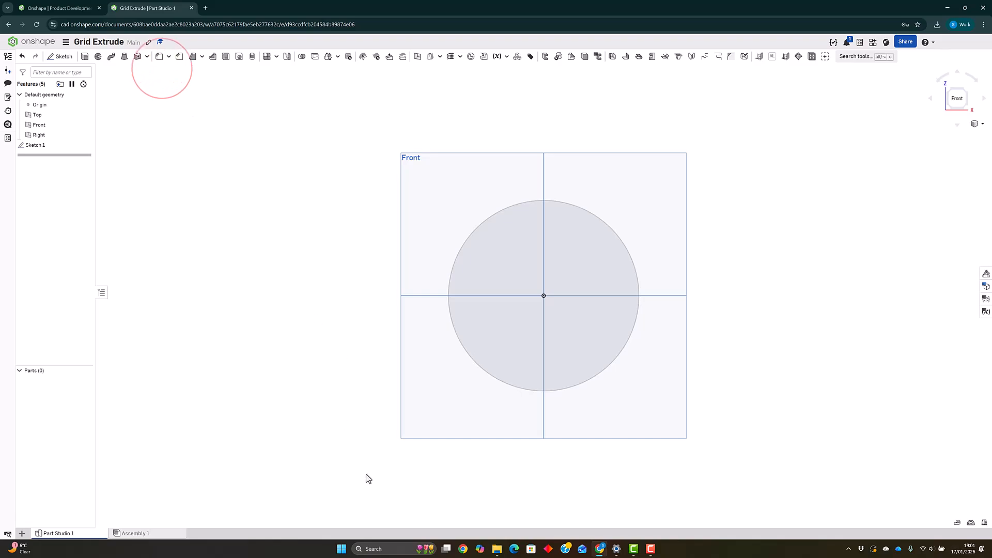
left_click(825, 57)
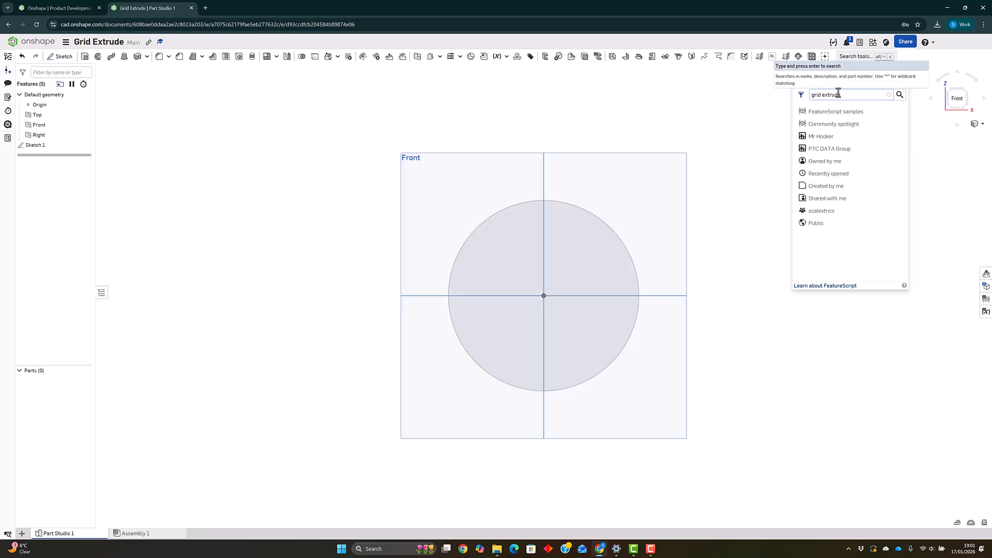
type("grid extrude")
key("Return")
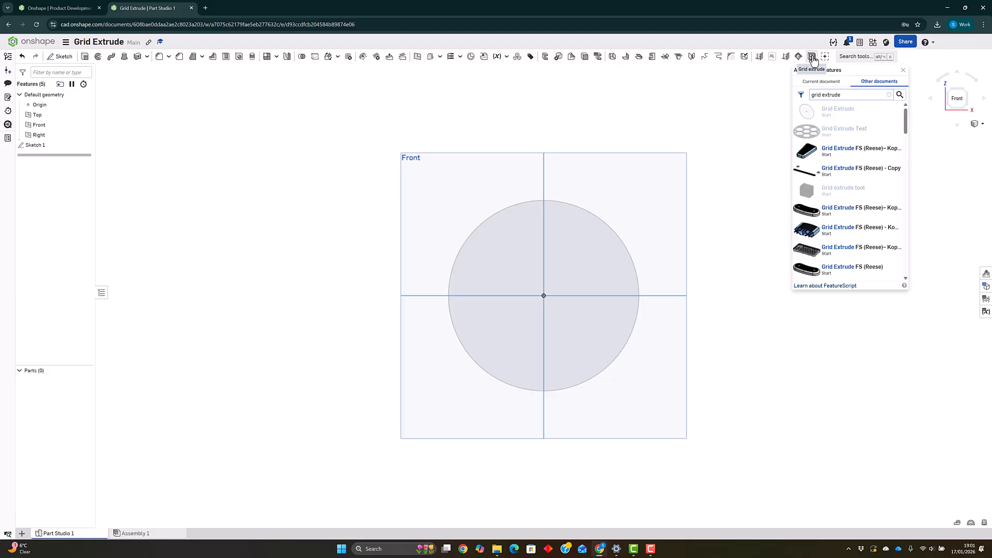
left_click(905, 70)
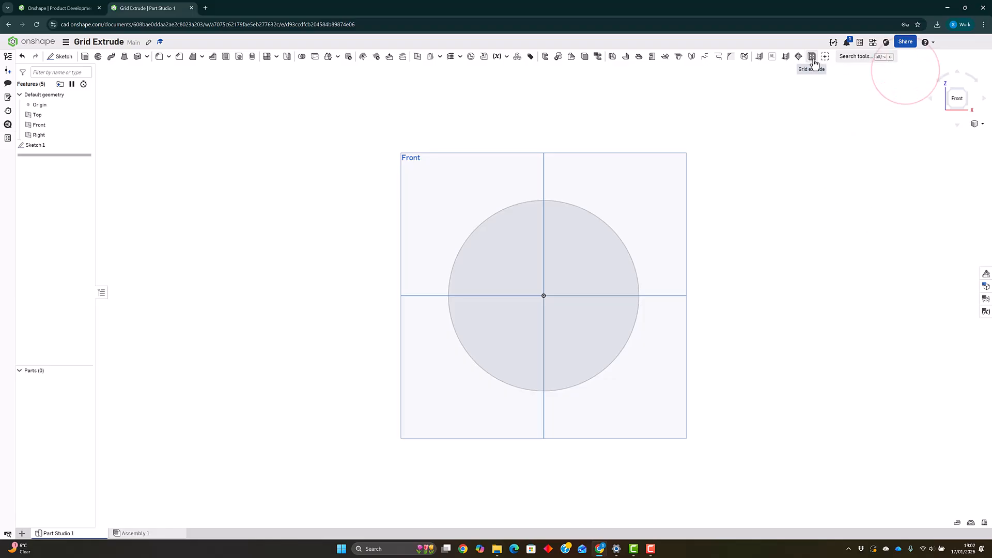
Create a blind Grid extrude from the circle sketch with a depth of 5 mm
left_click(813, 58)
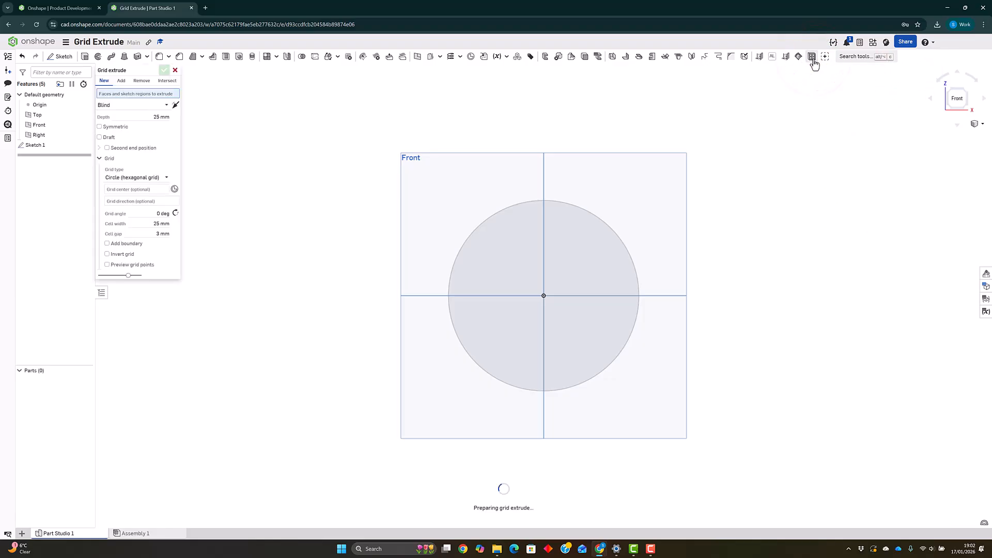
left_click(157, 131)
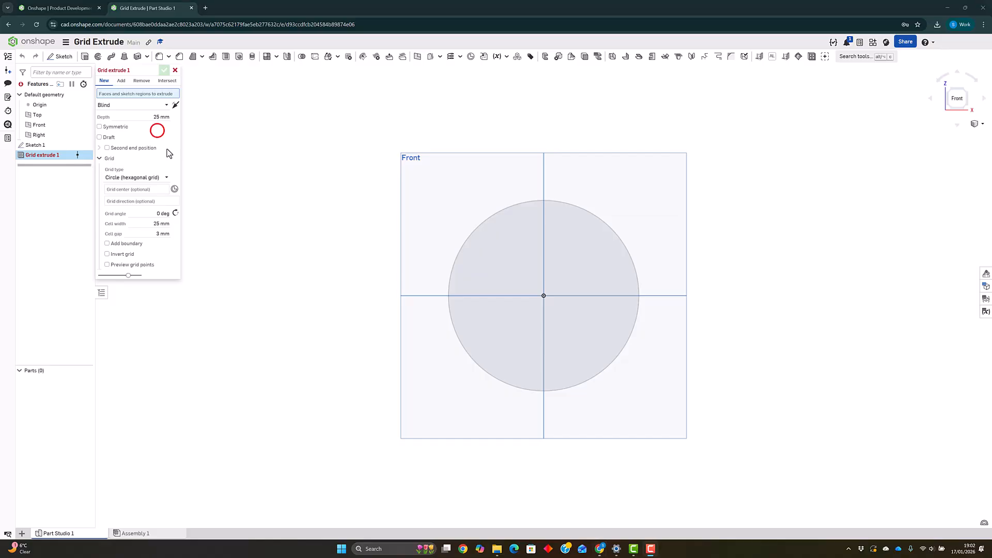
left_click(32, 145)
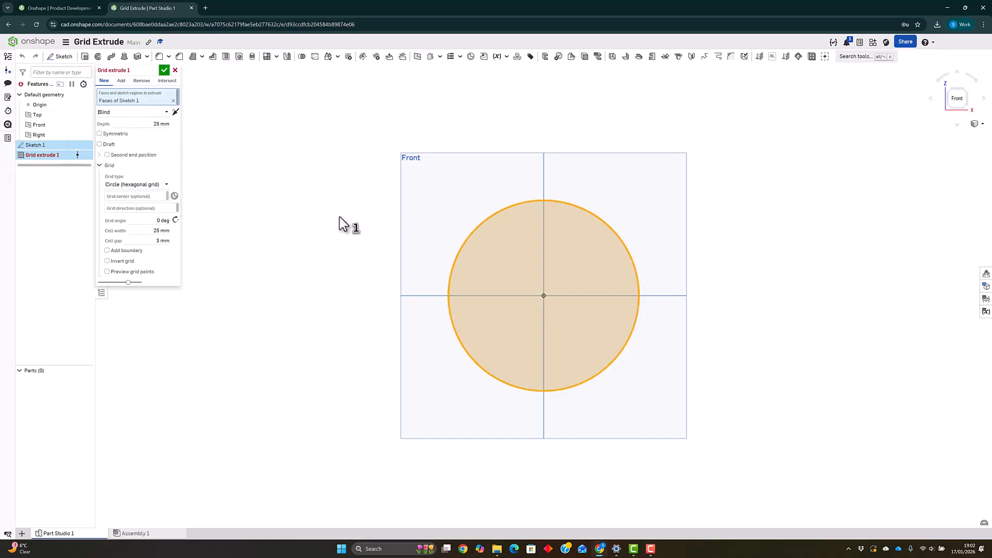
right_click_drag(623, 302, 597, 321)
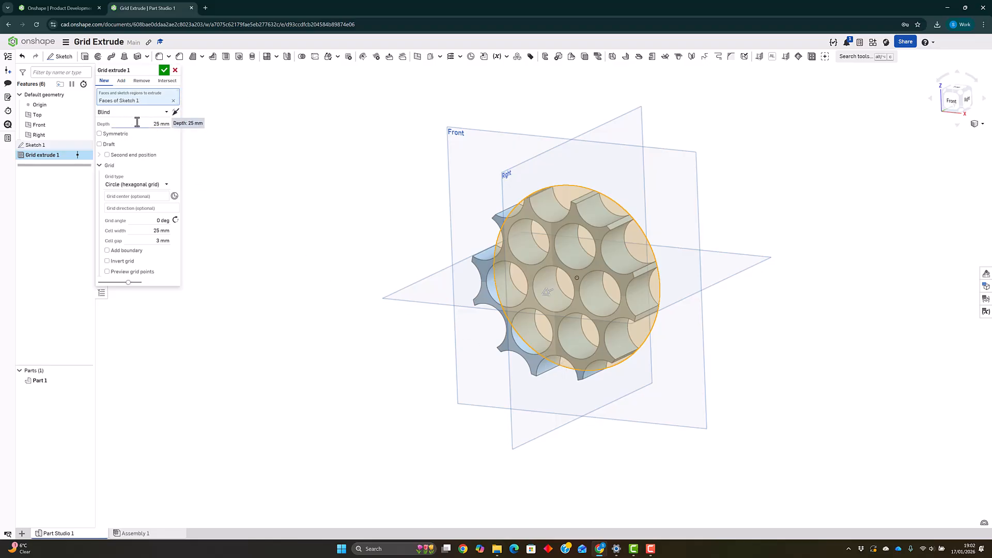
left_click(158, 125)
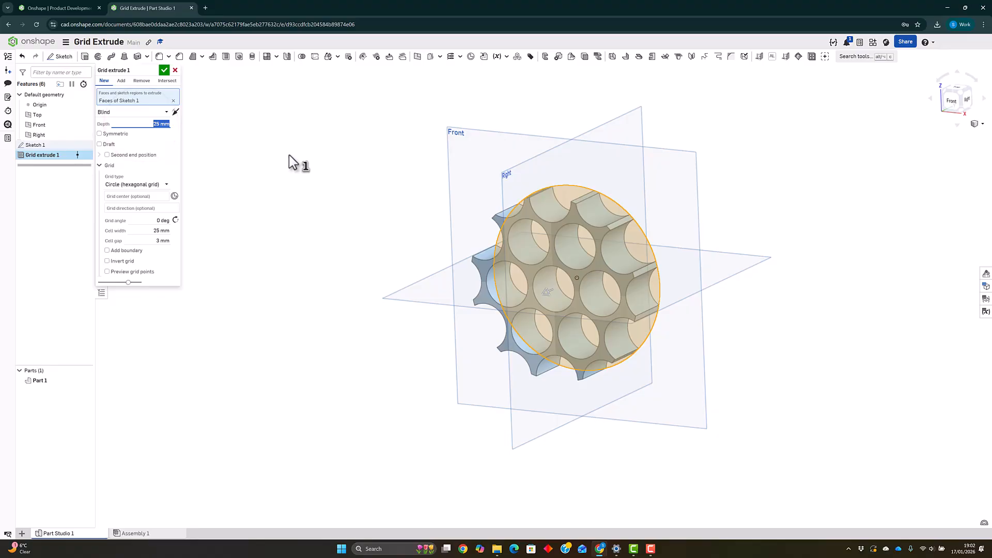
type("5")
key("Return")
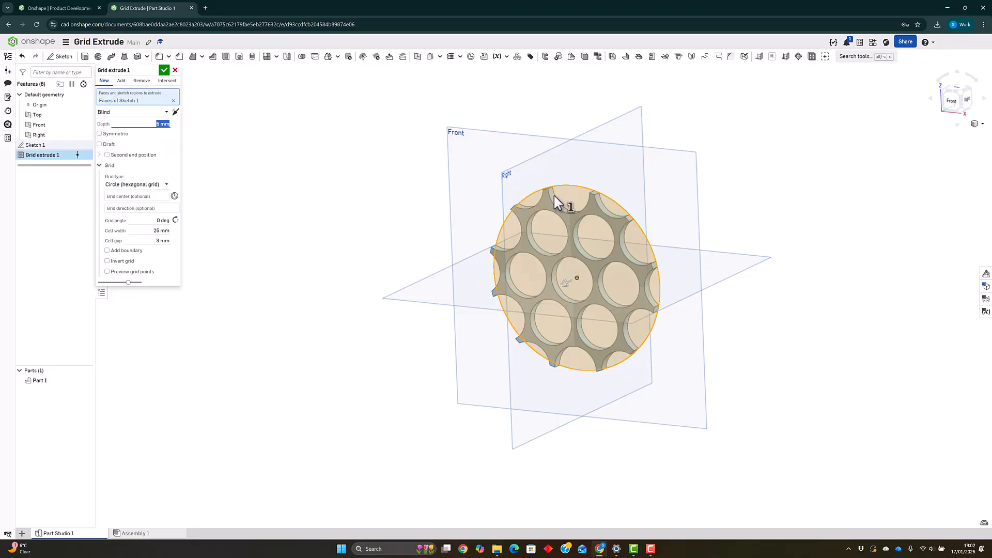
Set the grid's cell width to 10 mm
left_click(162, 230)
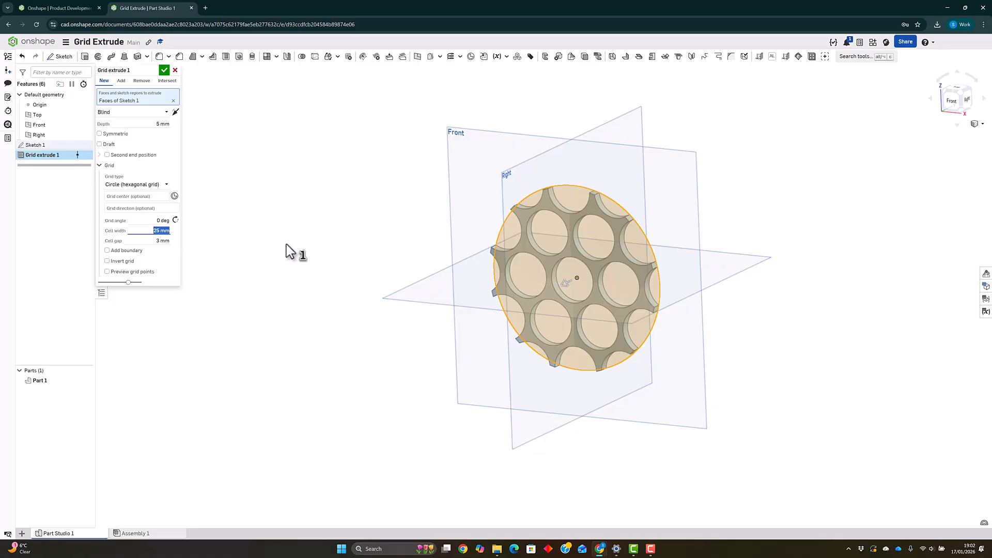
type("10")
key("Return")
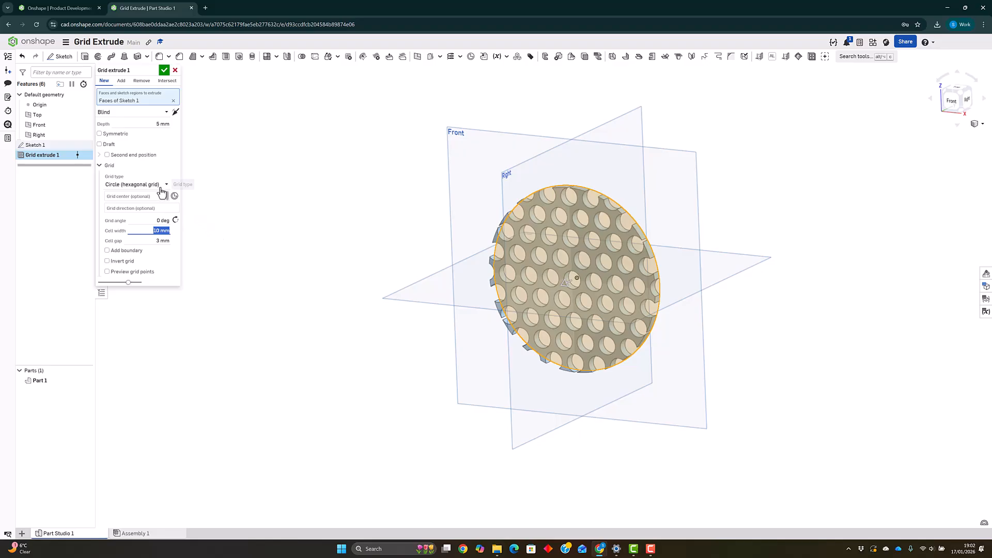
Try the Hexagon and Circle (square grid) grid types, and return to Circle (hexagonal grid)
left_click(163, 185)
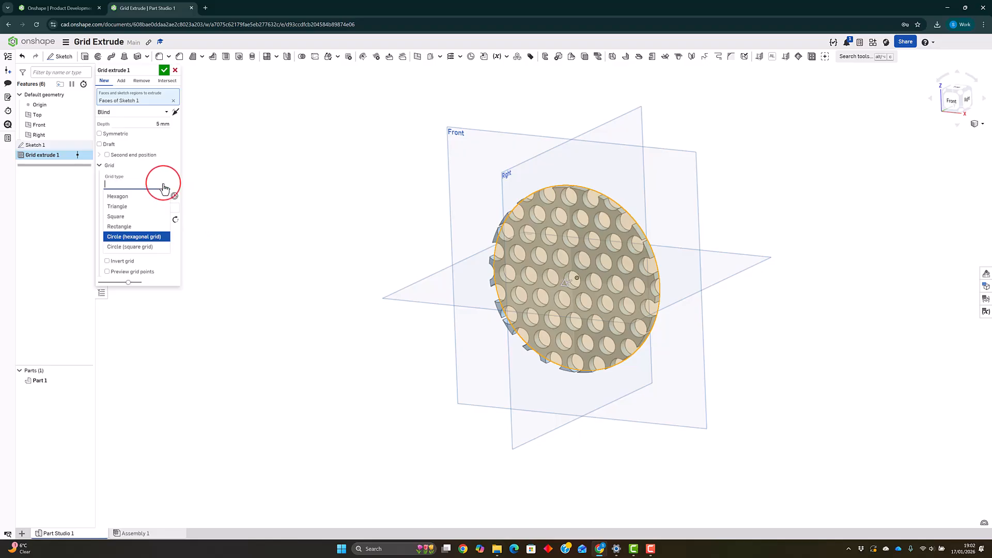
left_click(133, 199)
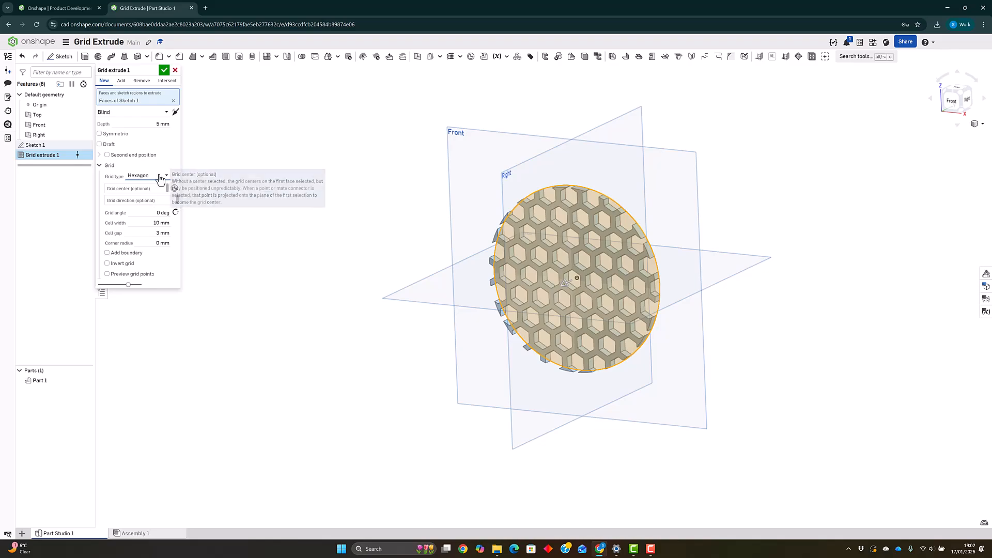
left_click(158, 176)
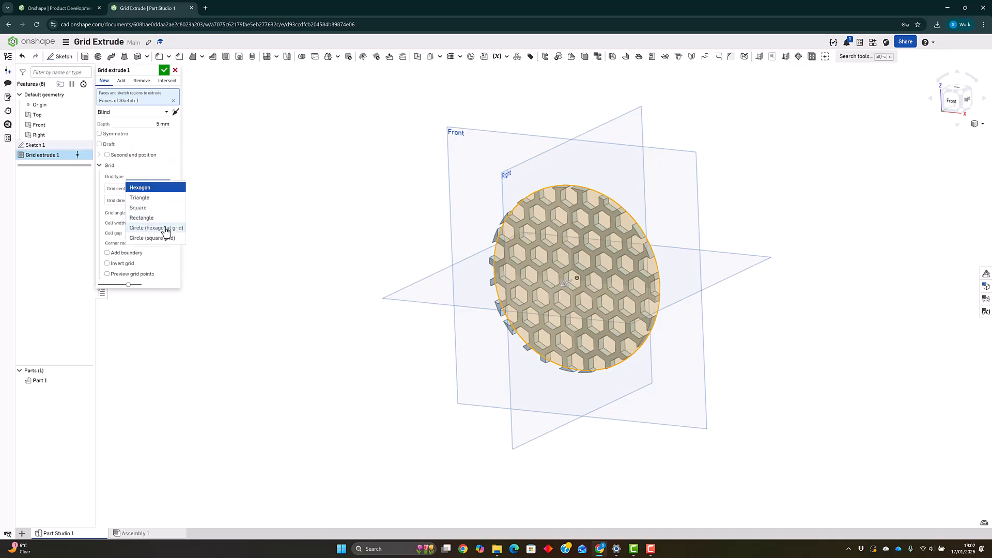
left_click(163, 240)
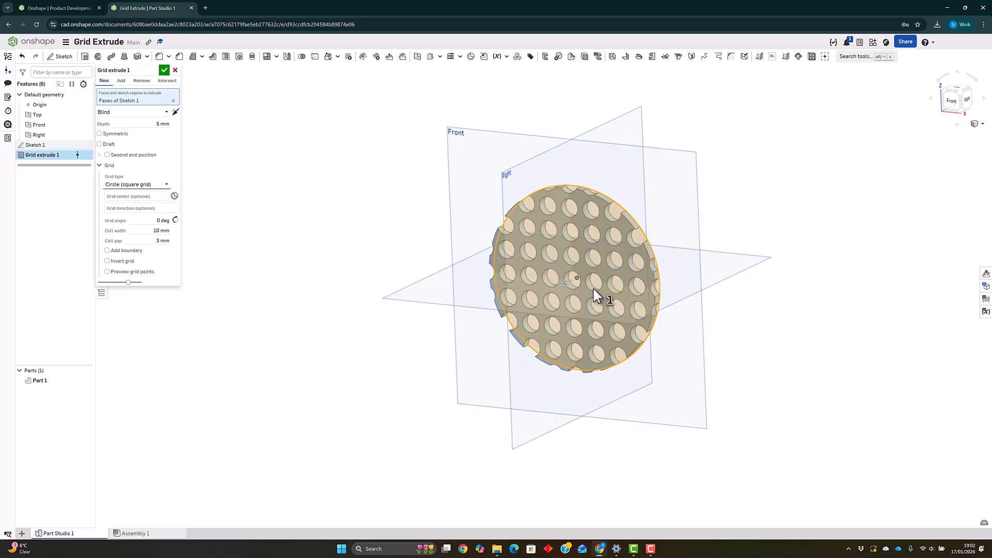
left_click(150, 185)
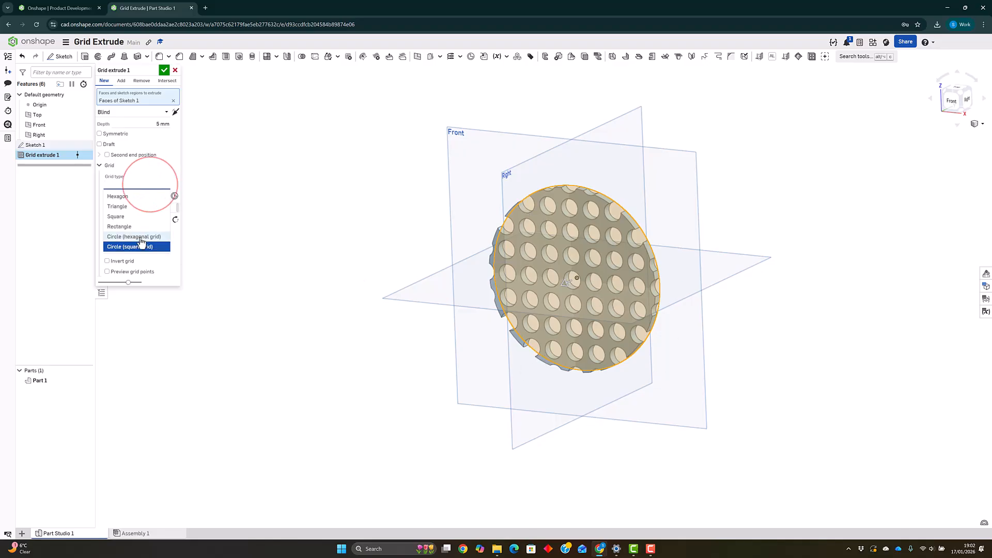
left_click(137, 236)
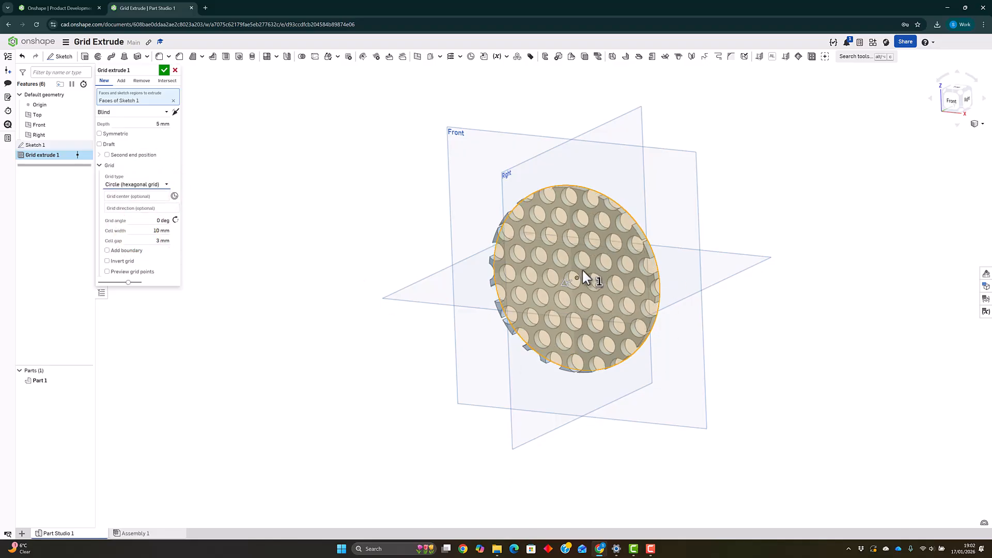
Add a boundary around the edge of the grid extrude
right_click(578, 291)
left_click(739, 341)
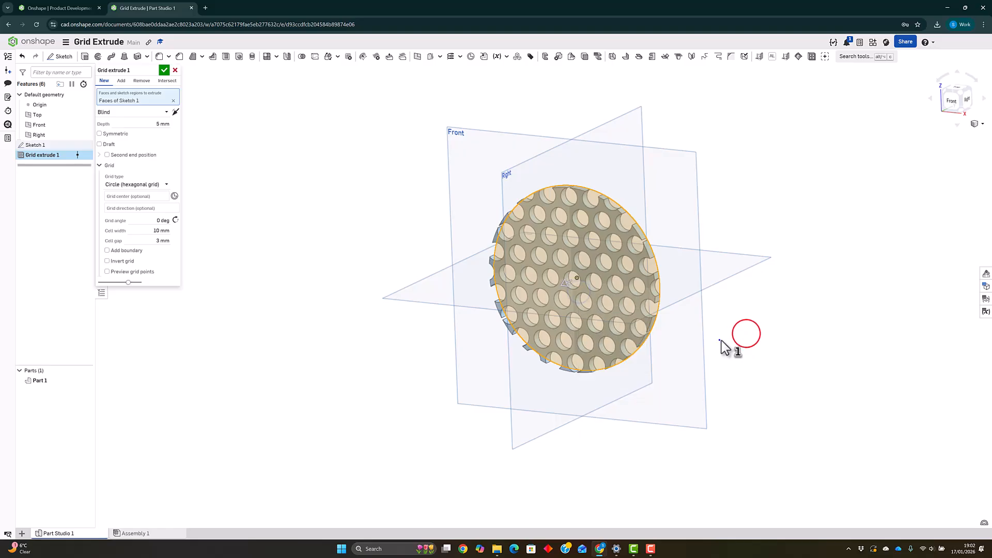
right_click_drag(723, 340, 700, 350)
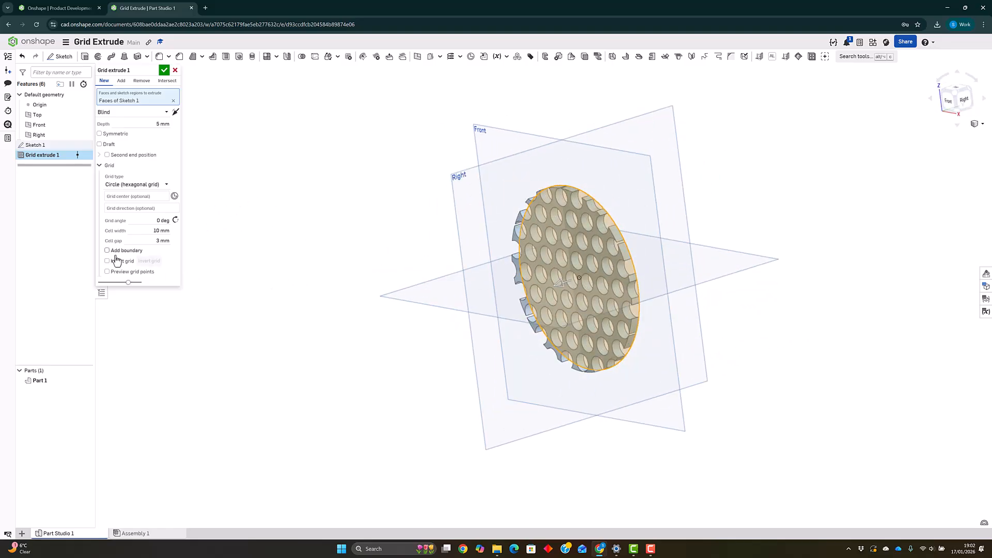
left_click(107, 250)
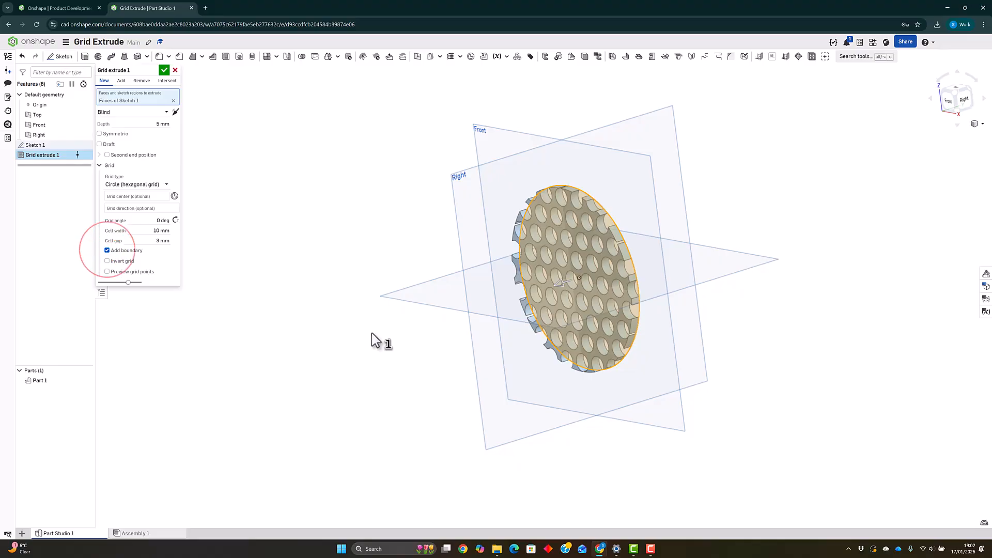
right_click_drag(401, 284, 450, 279)
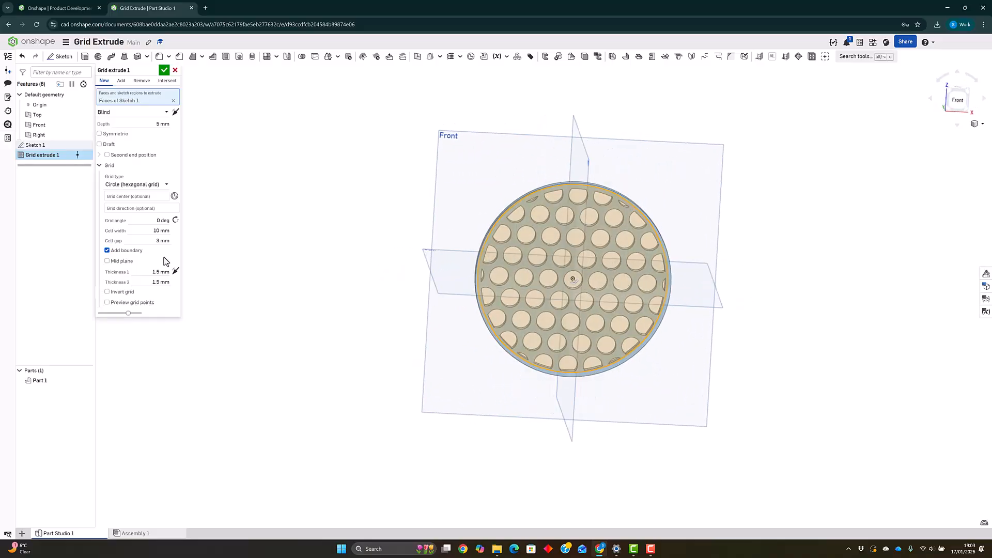
Set the grid's cell width to 2 mm and its cell gap to 2 mm
left_click(139, 228)
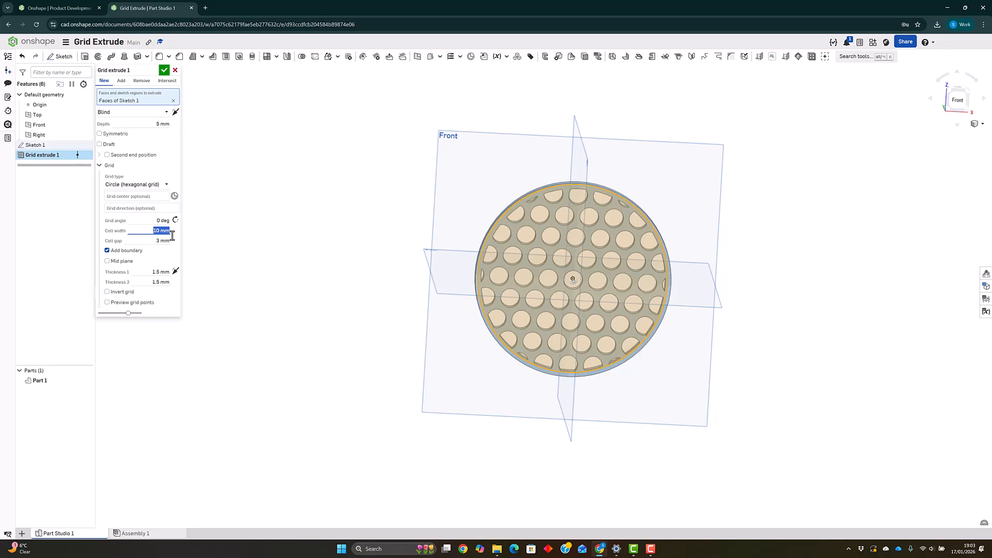
type("2")
key("Return")
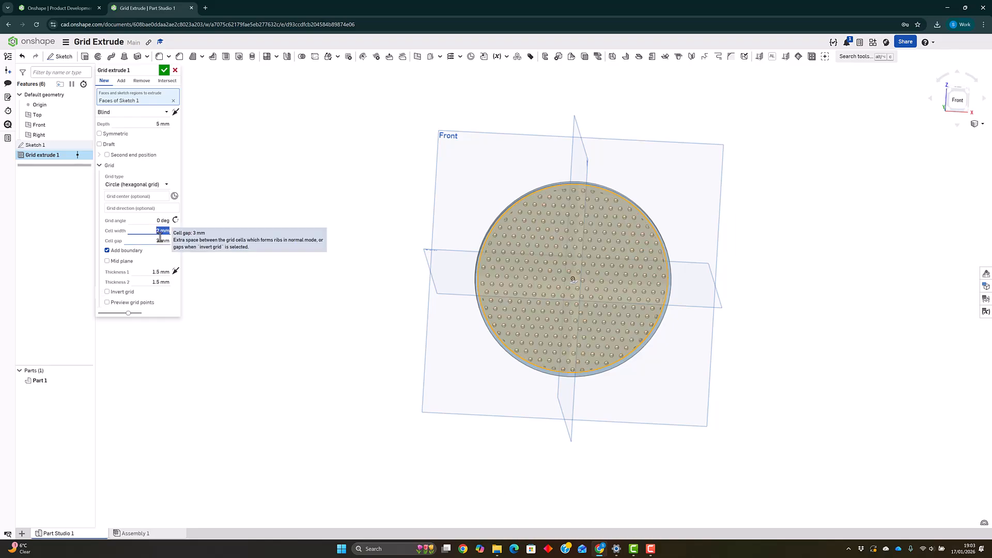
left_click(162, 240)
type("1")
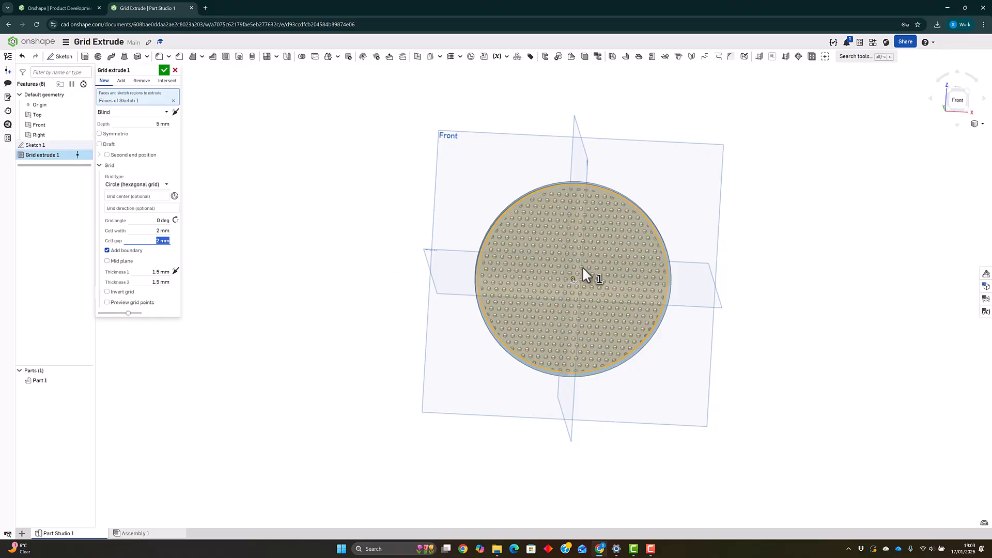
Try inverting the grid of the circular hole pattern, and discard the grid extrude feature
scroll(584, 269, "up", 5)
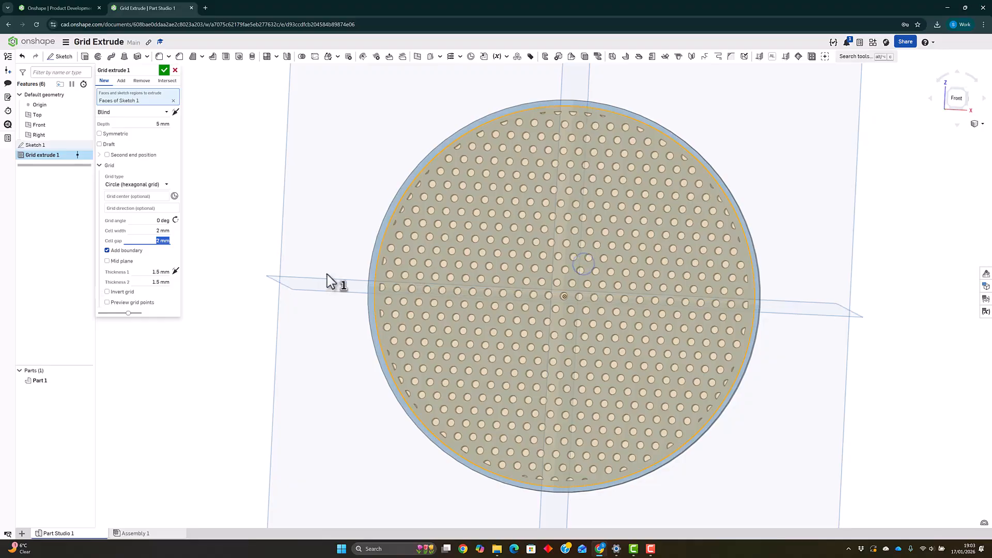
right_click_drag(327, 275, 326, 298)
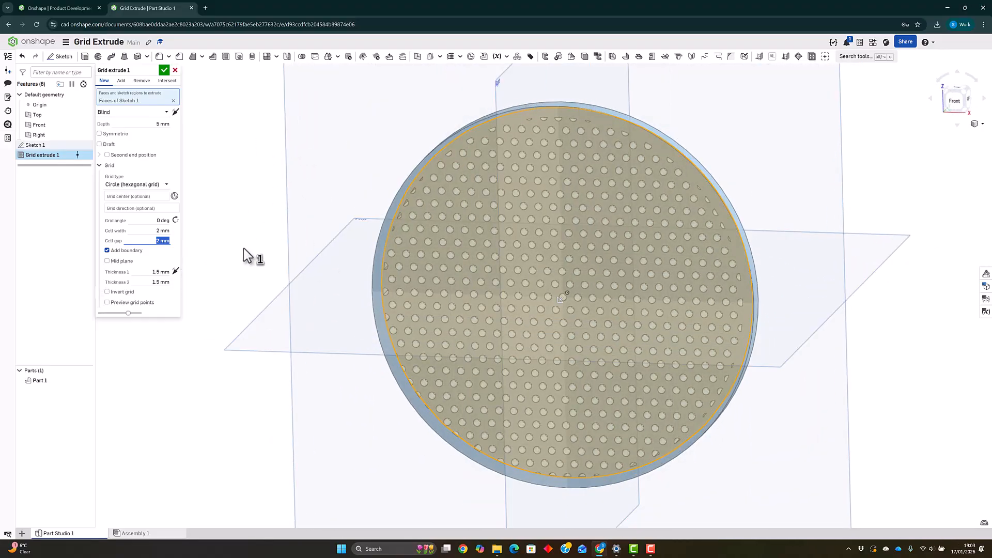
left_click(129, 295)
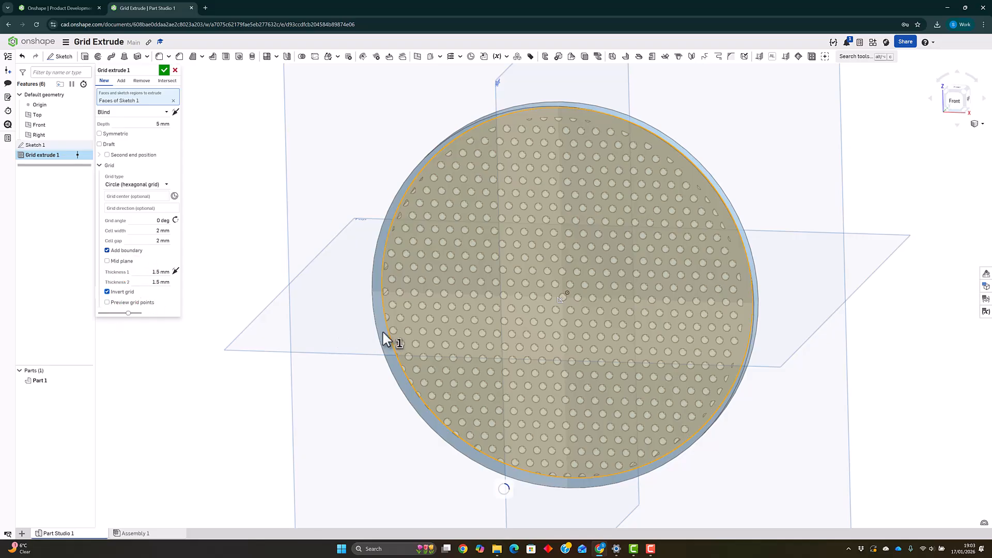
right_click_drag(384, 337, 420, 336)
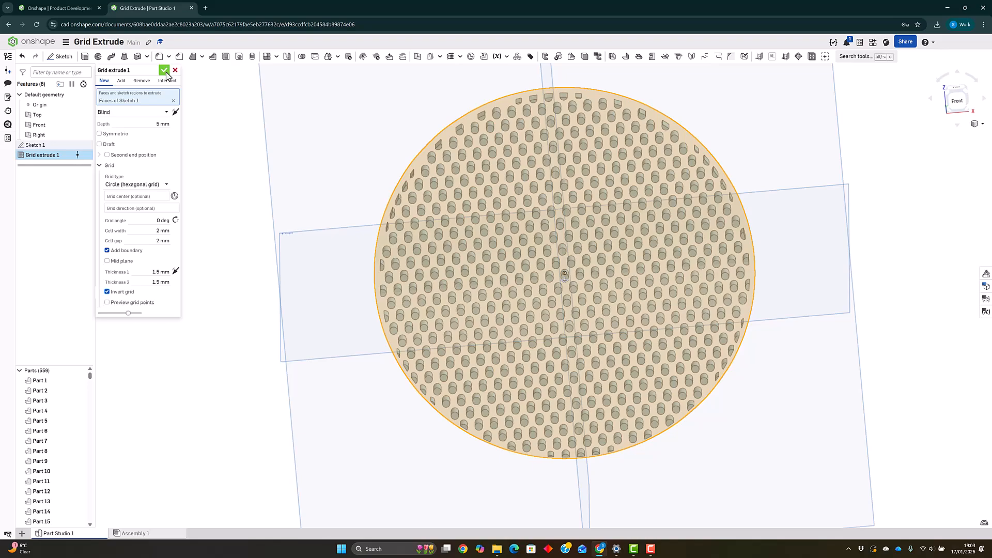
left_click(175, 70)
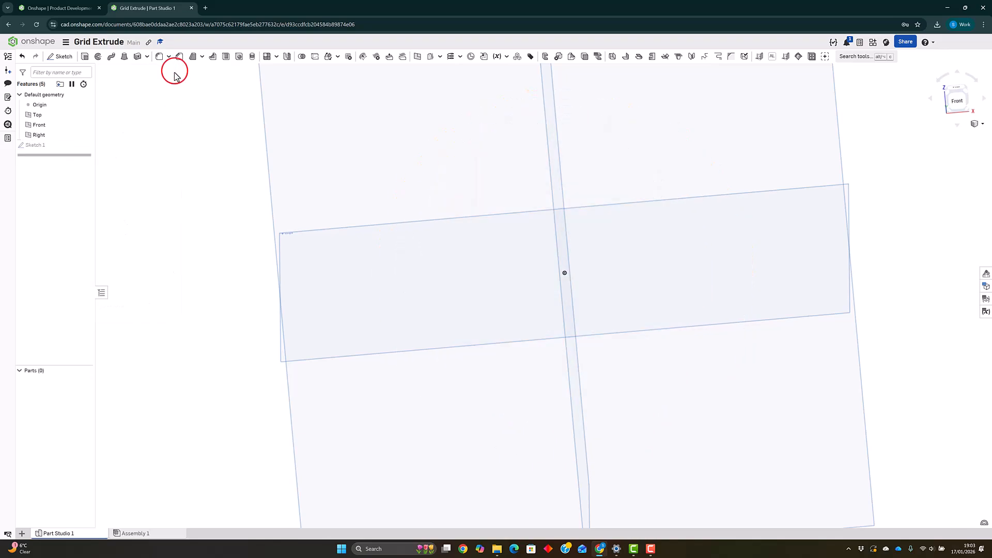
Extrude the circle of Sketch 1 into a new solid disc with a blind depth of 25 mm
left_click(36, 144)
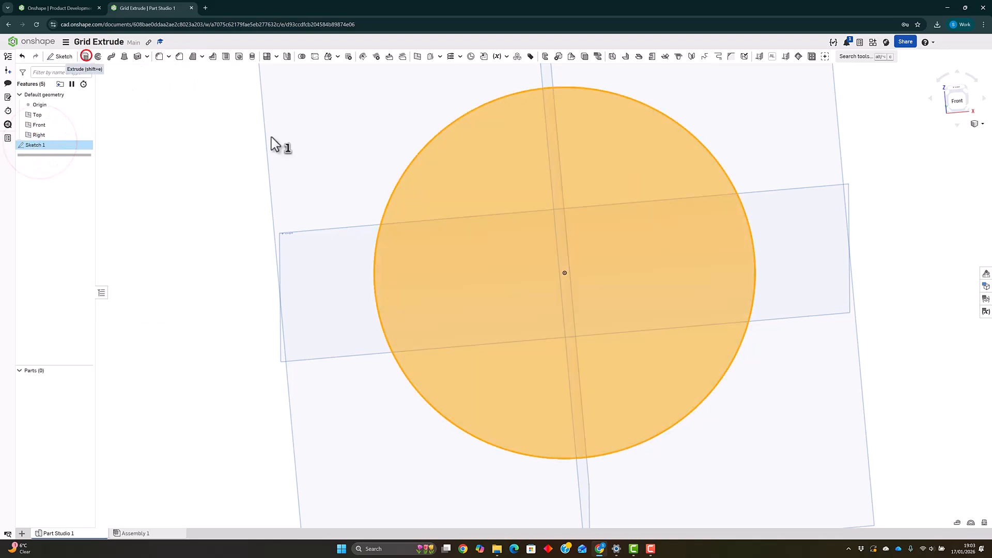
left_click(85, 56)
right_click_drag(620, 298, 531, 277)
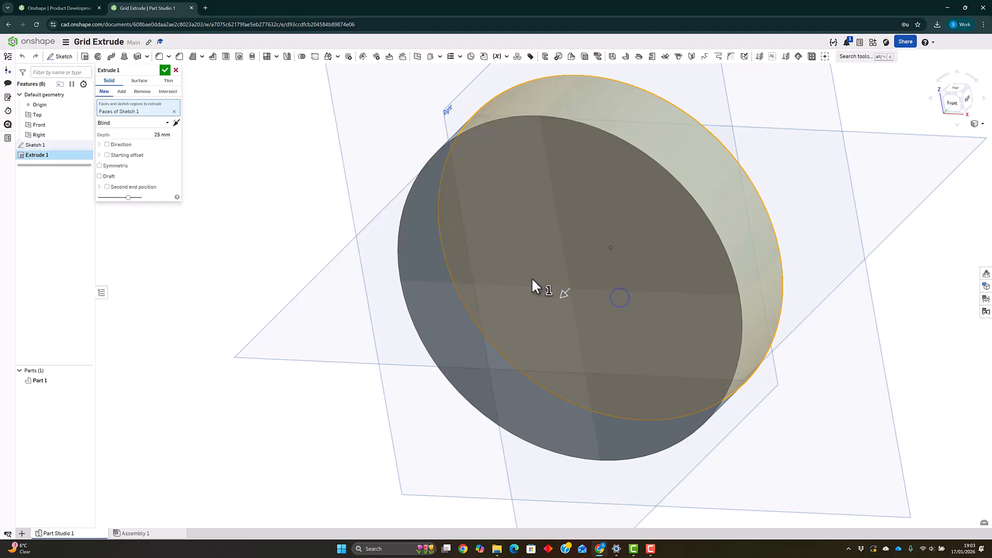
left_click(166, 71)
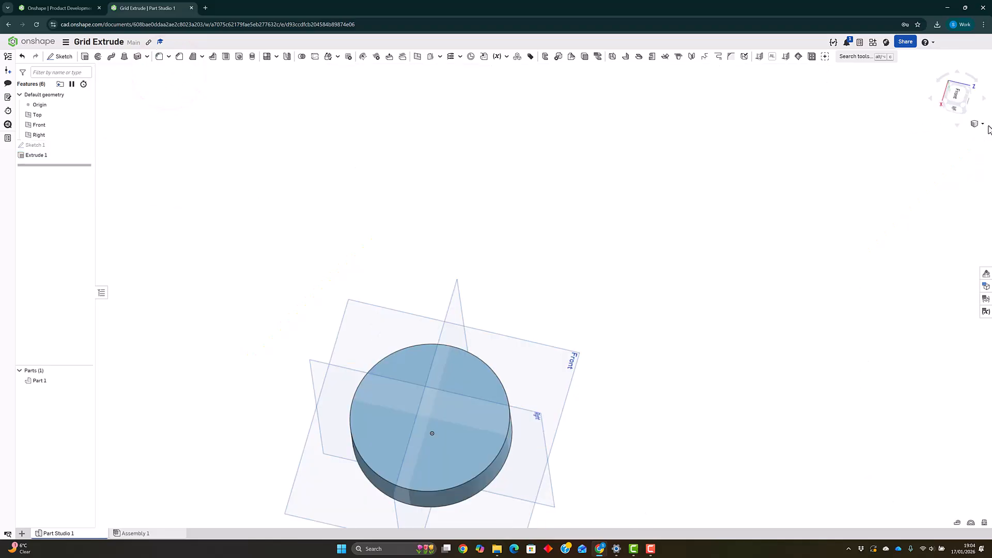
Start a Grid extrude on the disc's front face as a Remove operation with Circle (hexagonal grid), merging with all parts
left_click(982, 124)
left_click(936, 134)
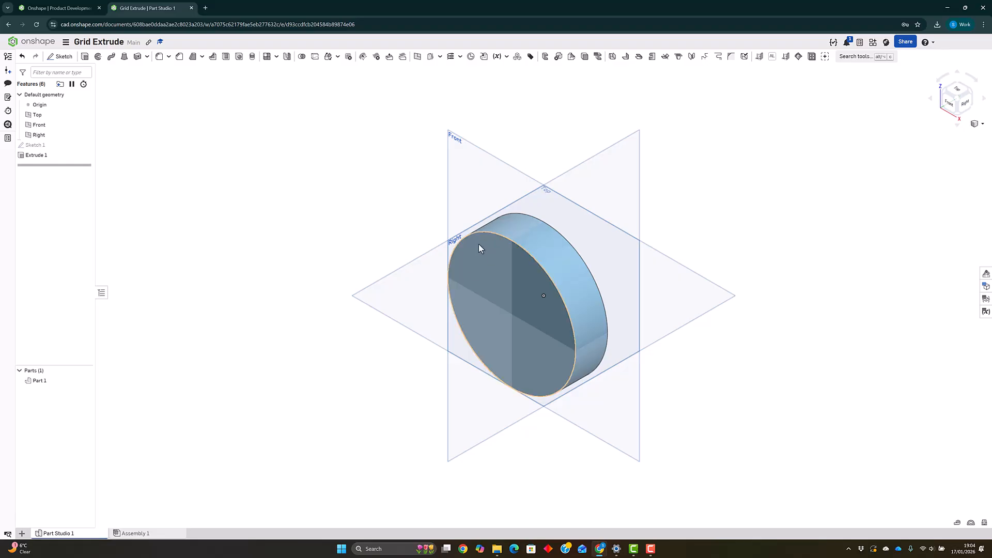
left_click(812, 56)
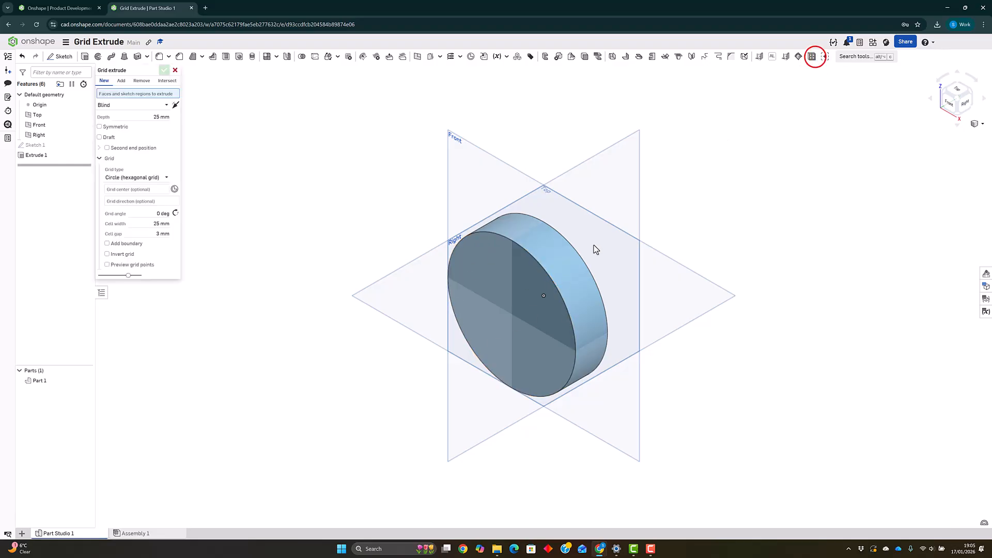
left_click(513, 273)
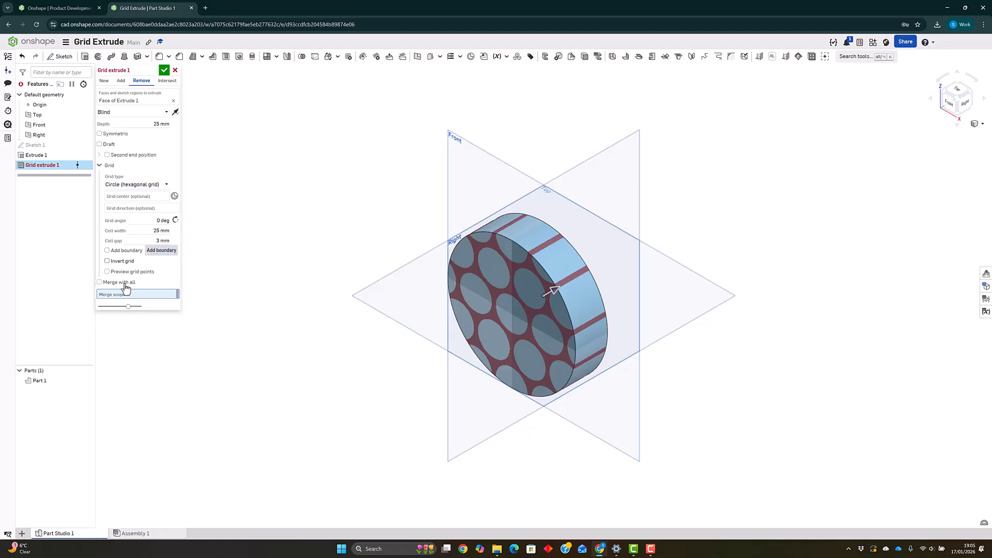
left_click(102, 282)
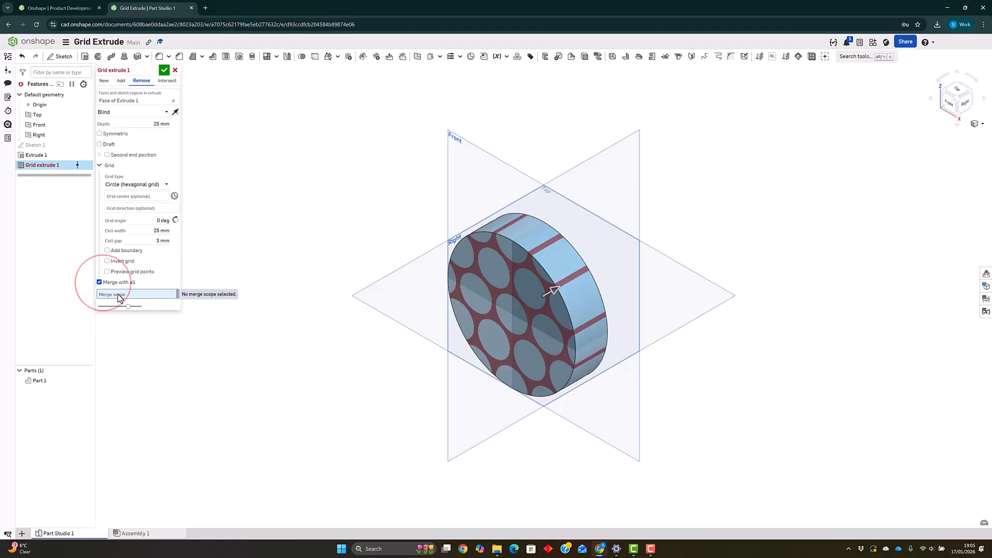
right_click_drag(444, 313, 489, 301)
key("shift+7")
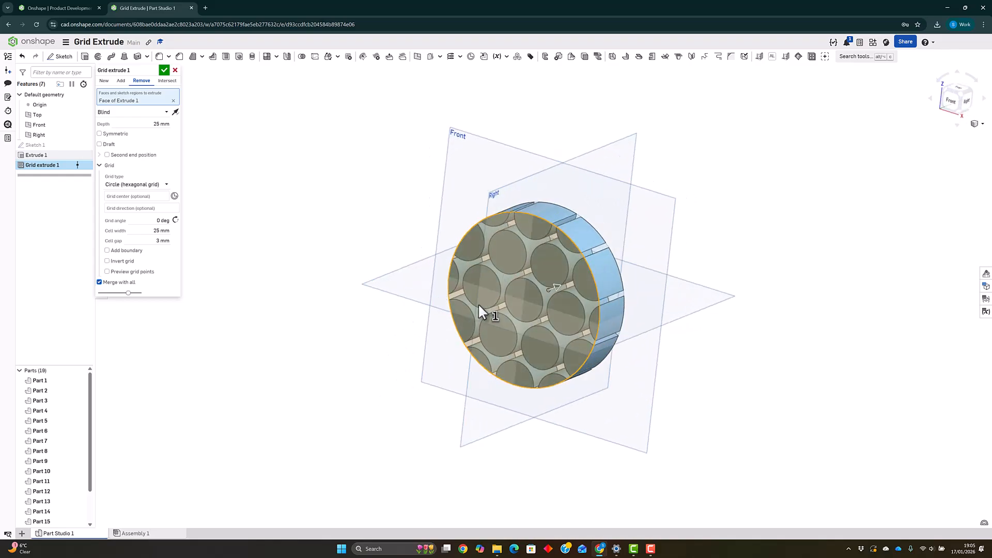
Set the grid cut's depth to 5 mm, invert the grid to cut circular pockets, and accept the feature
left_click(159, 125)
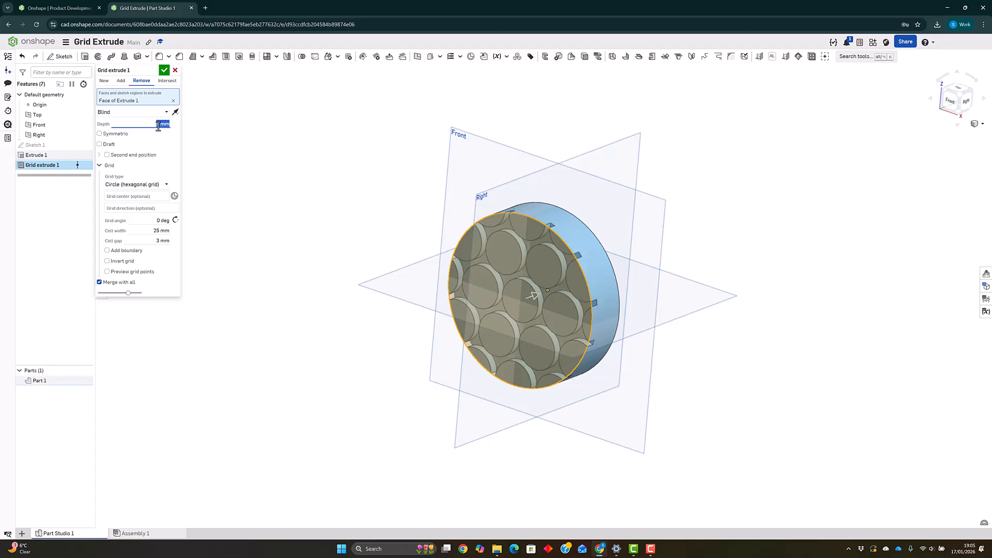
right_click_drag(411, 210, 507, 210)
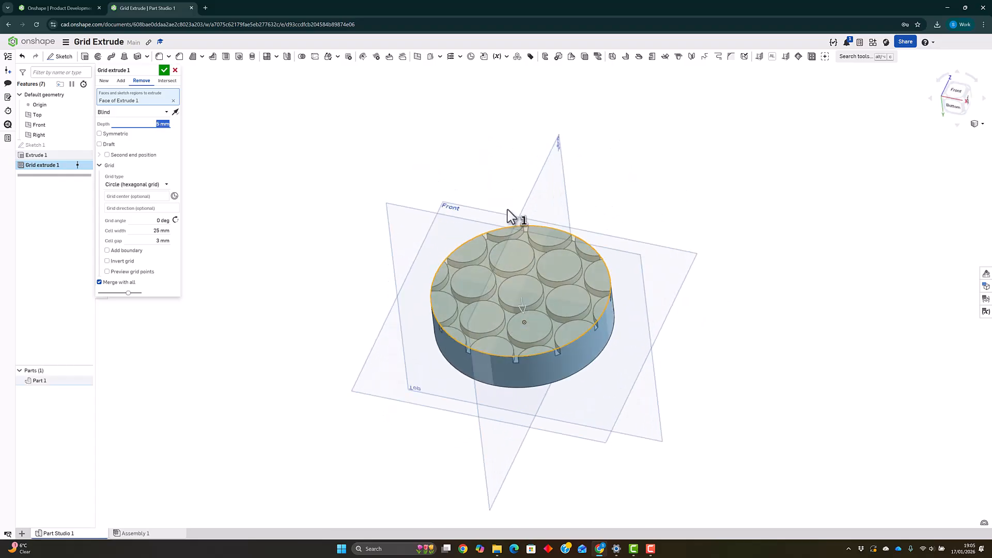
left_click(115, 261)
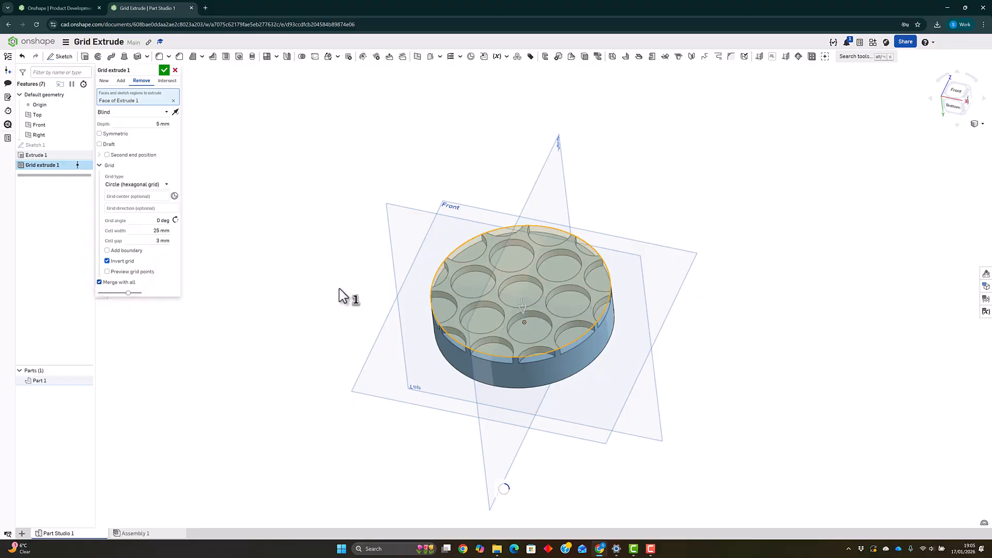
mouse_move(361, 298)
right_mouse_down()
mouse_move(470, 319)
mouse_move(407, 323)
mouse_move(330, 367)
mouse_move(356, 371)
right_mouse_up()
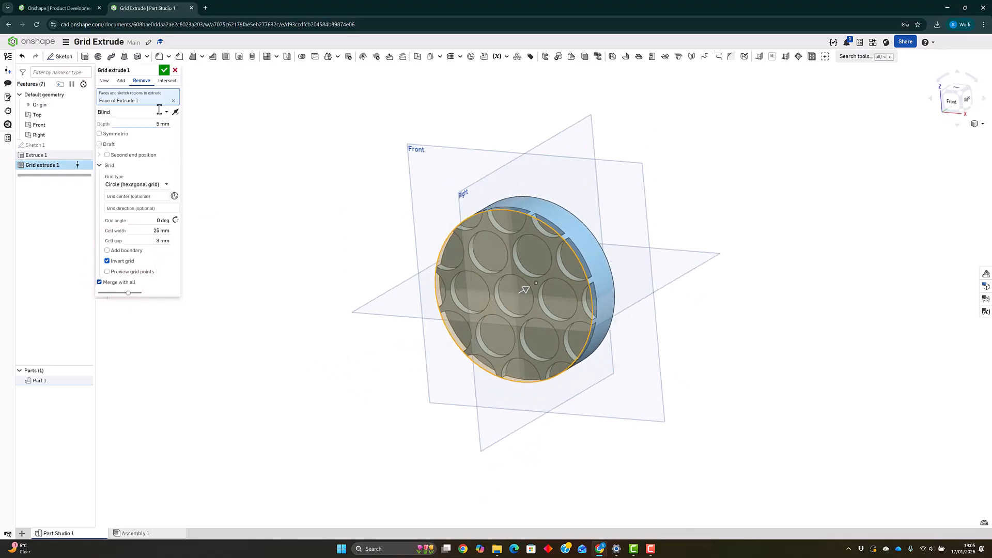
left_click(164, 70)
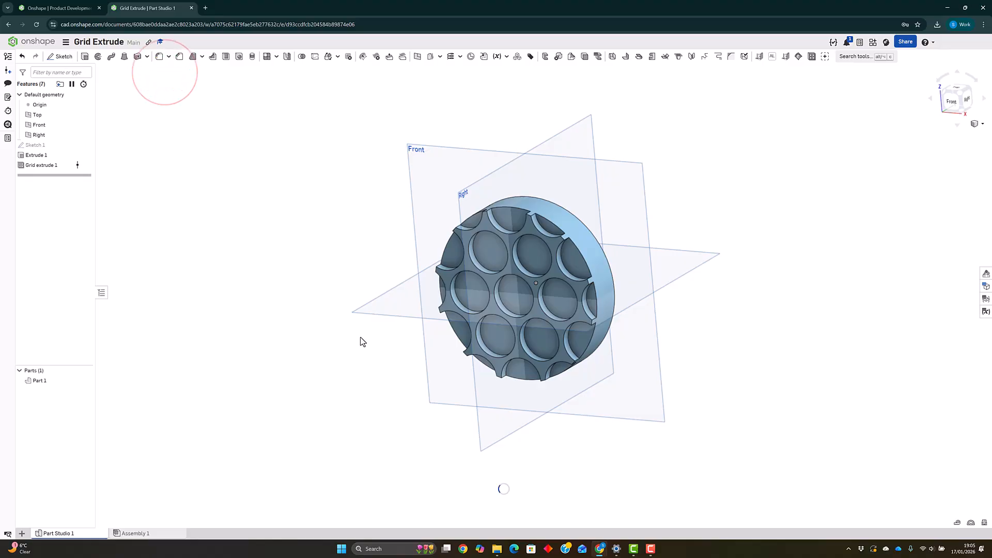
mouse_move(434, 361)
right_mouse_down()
mouse_move(490, 311)
mouse_move(524, 341)
mouse_move(469, 328)
mouse_move(427, 355)
right_mouse_up()
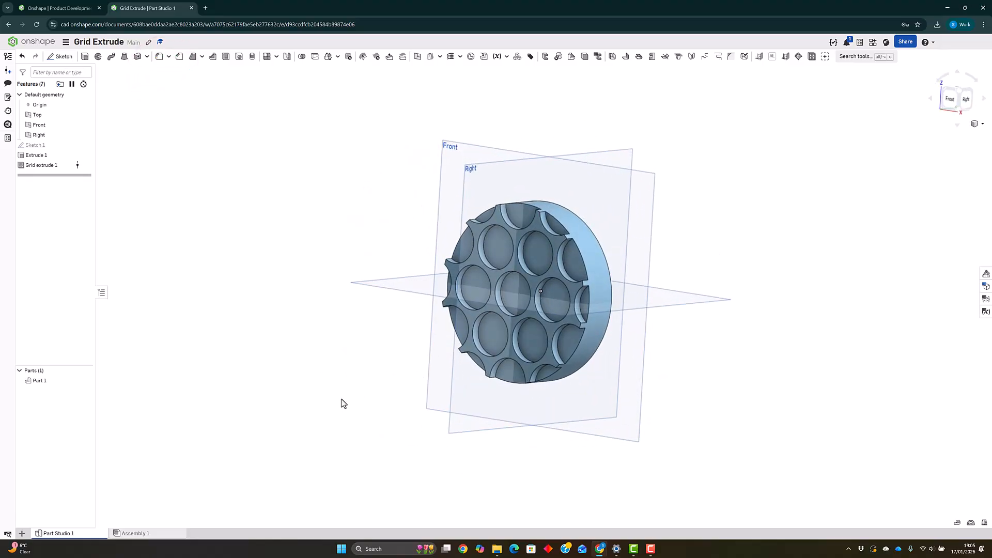